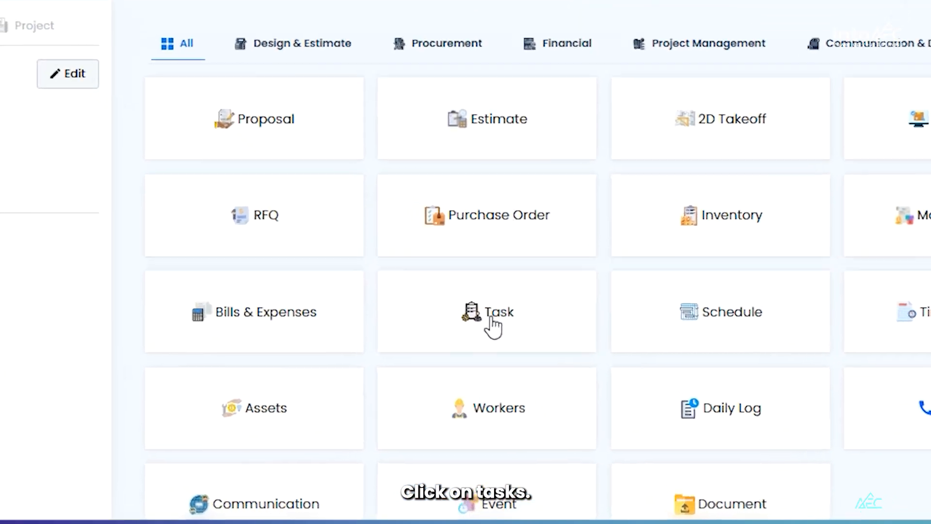
# Open the project's task management board and look over its columns.
pyautogui.click(492, 320)
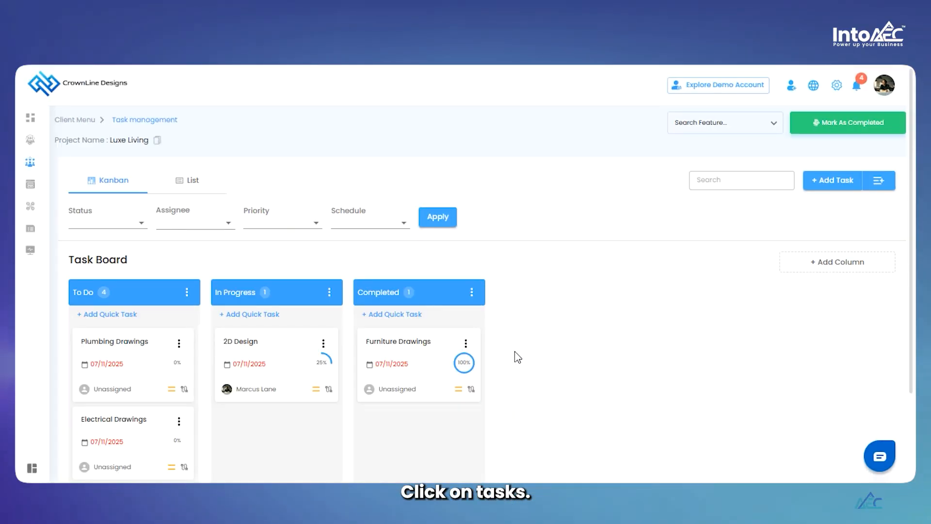
pyautogui.scroll(-1, 206, 259)
pyautogui.scroll(1, 205, 259)
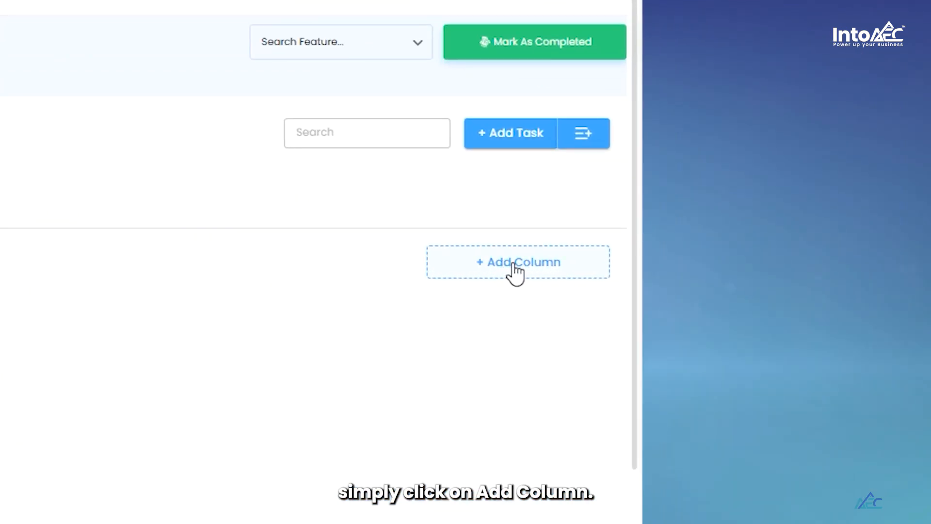
# Add a new column to the task board and rename it On Hold.
pyautogui.click(514, 264)
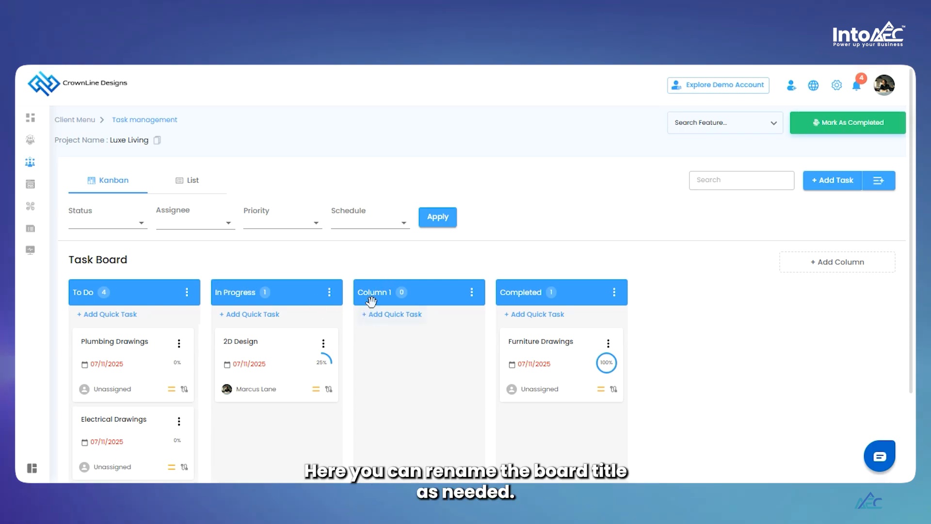
pyautogui.click(394, 292)
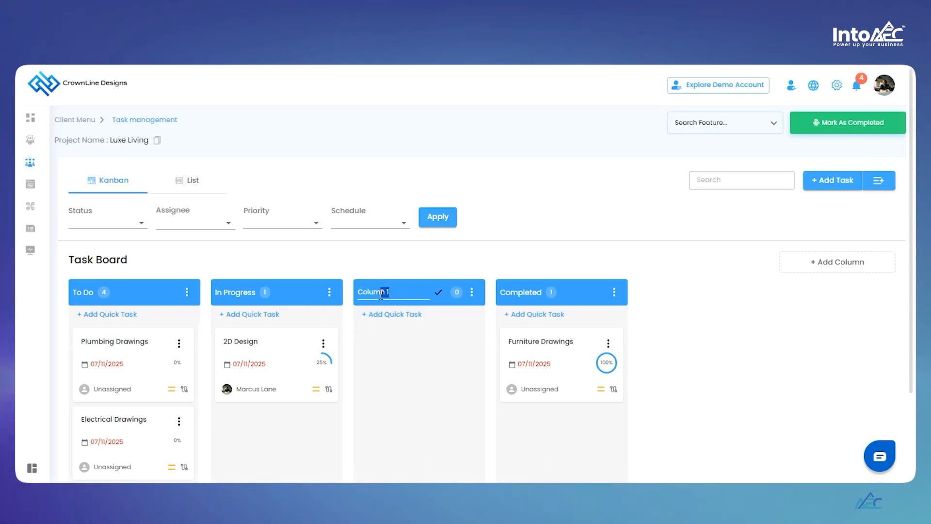
pyautogui.moveTo(390, 292); pyautogui.dragTo(360, 295)
pyautogui.write('a')
pyautogui.click(438, 293)
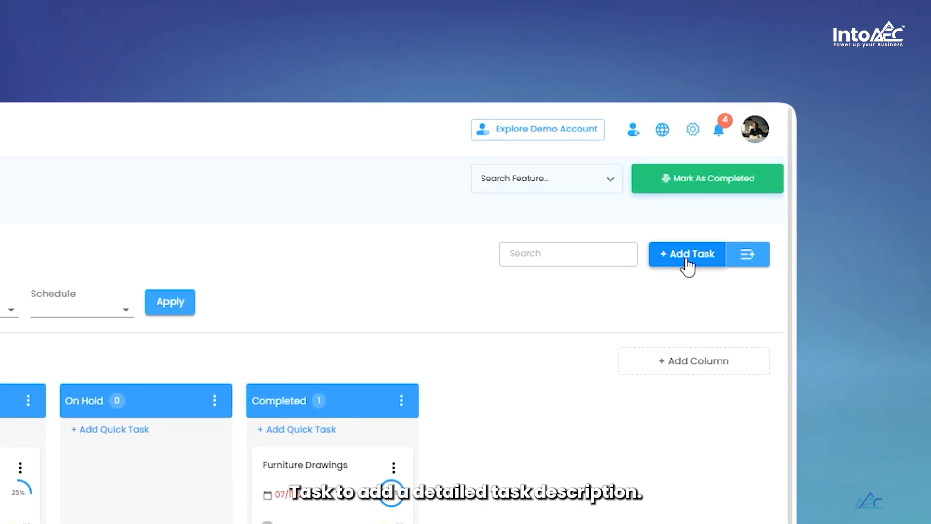
# Look through the task templates available for import into the board without applying one.
pyautogui.click(745, 261)
pyautogui.click(503, 276)
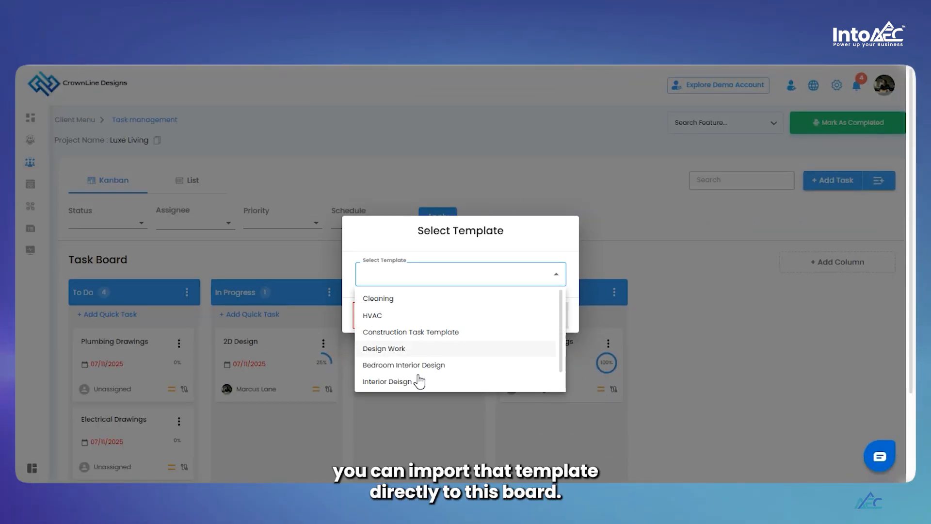
pyautogui.click(632, 306)
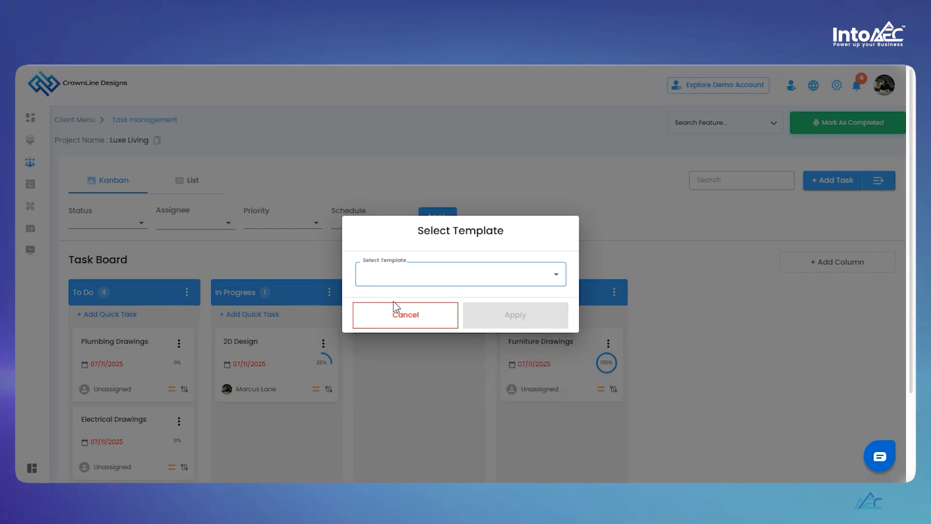
pyautogui.click(385, 315)
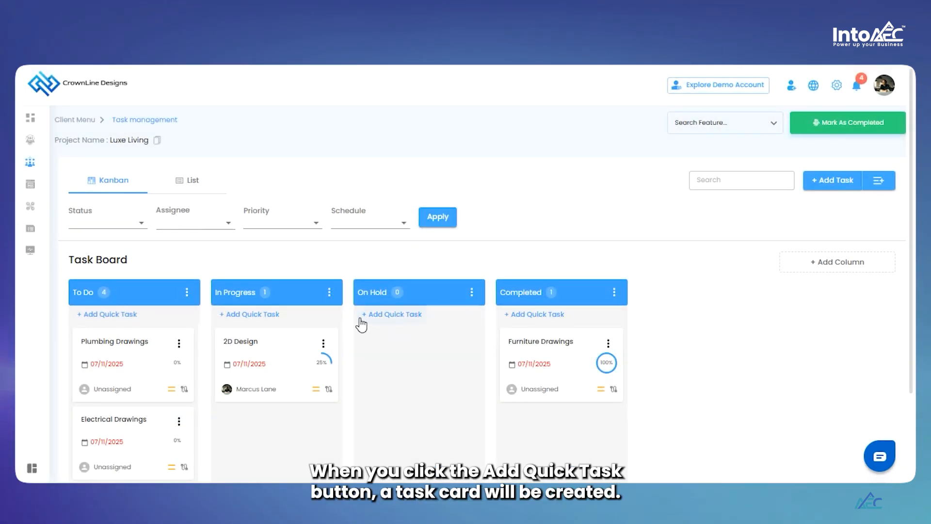
# Add a quick task to the To Do column and name it 3D Design.
pyautogui.click(111, 316)
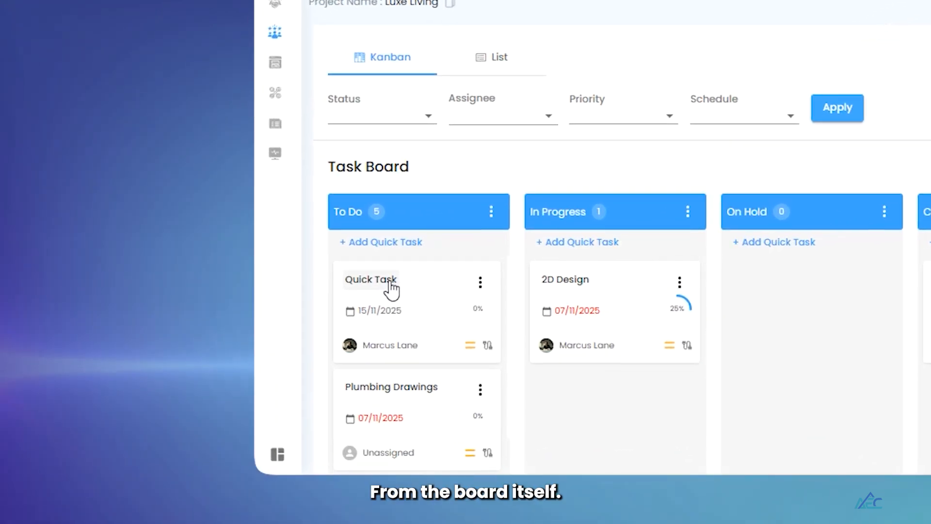
pyautogui.click(391, 283)
pyautogui.press('BackSpace')
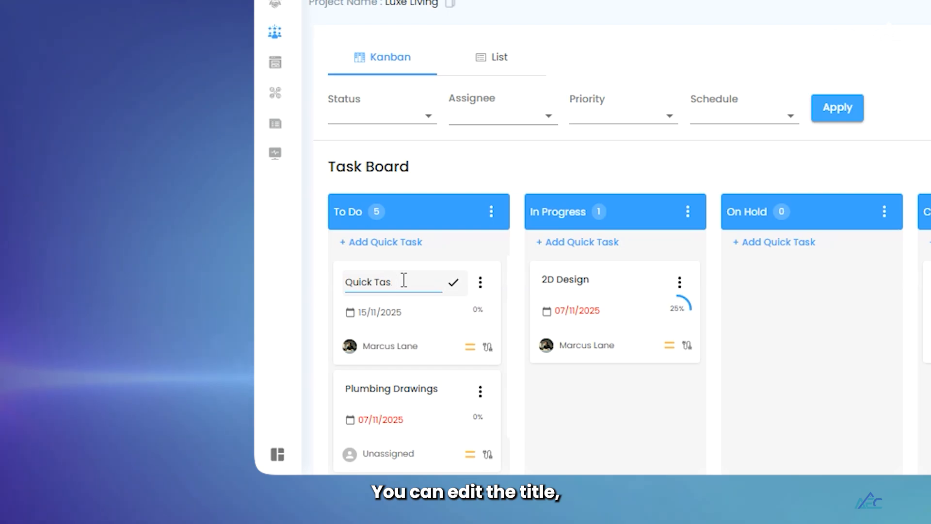
pyautogui.press('BackSpace')
pyautogui.press('BackSpace')
pyautogui.press('BackSpace')
pyautogui.press('BackSpace')
pyautogui.press('BackSpace')
pyautogui.press('BackSpace')
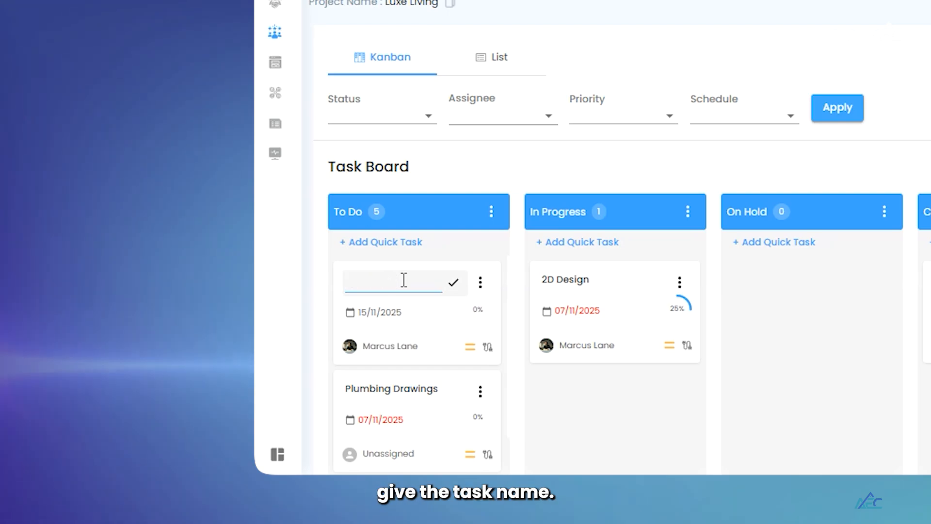
pyautogui.write('3D')
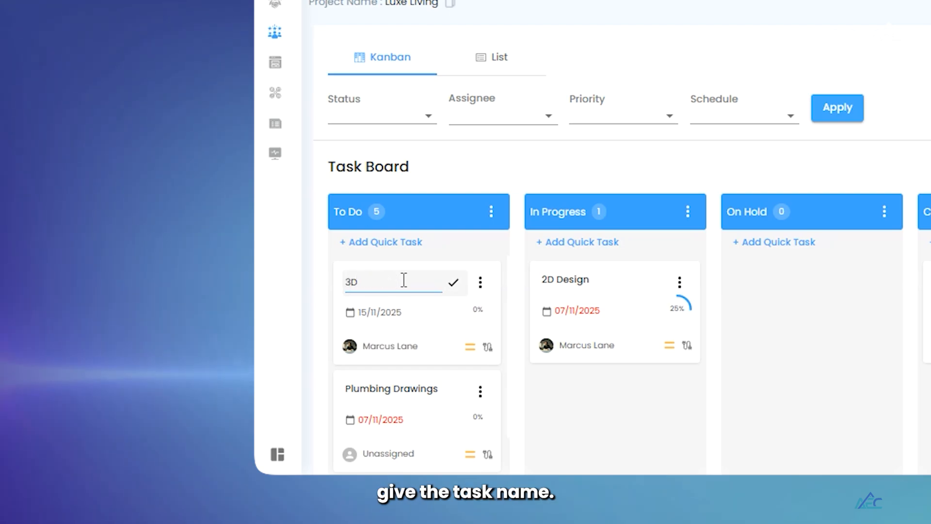
pyautogui.write(' Ds')
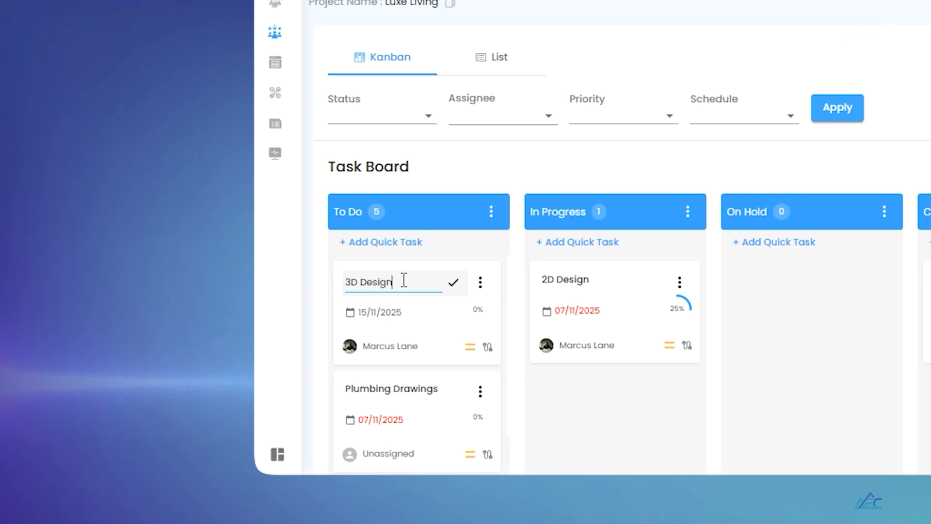
pyautogui.click(453, 284)
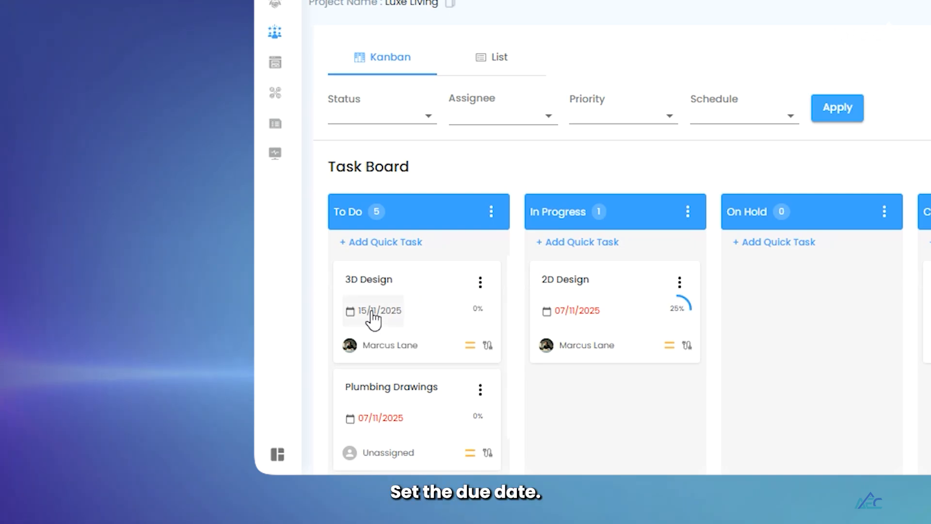
# Set the 3D Design card's due date to 30/11/2025 and select its assignee from the team members.
pyautogui.click(373, 318)
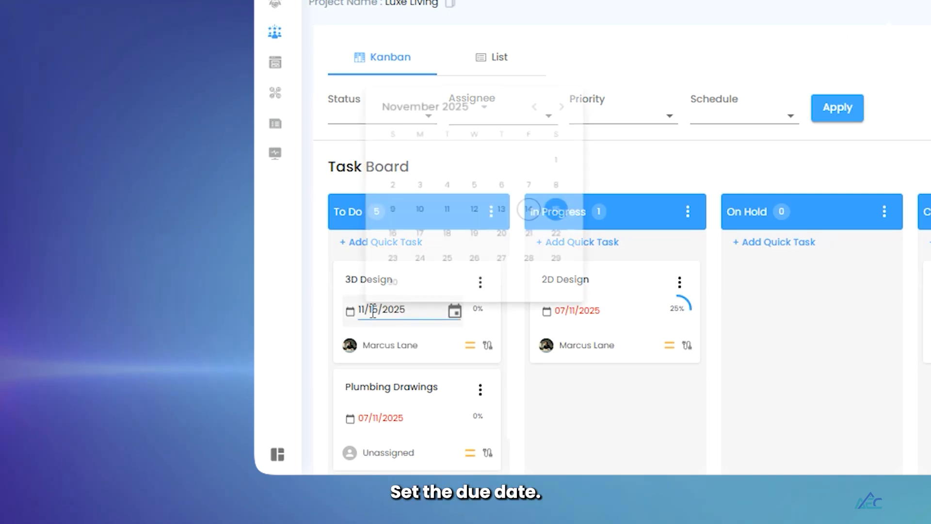
pyautogui.click(386, 280)
pyautogui.click(391, 345)
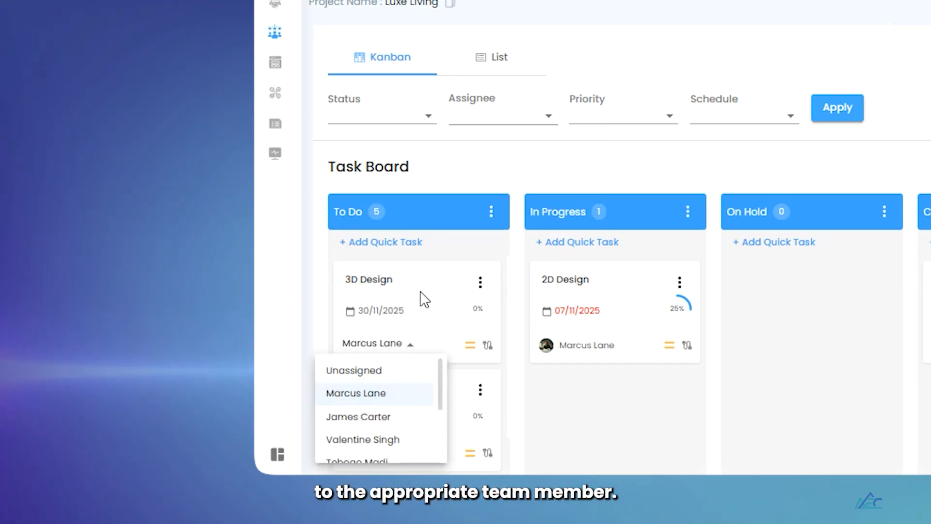
pyautogui.click(374, 394)
# Set the 3D Design card's priority to High and open the task's detailed view.
pyautogui.click(470, 347)
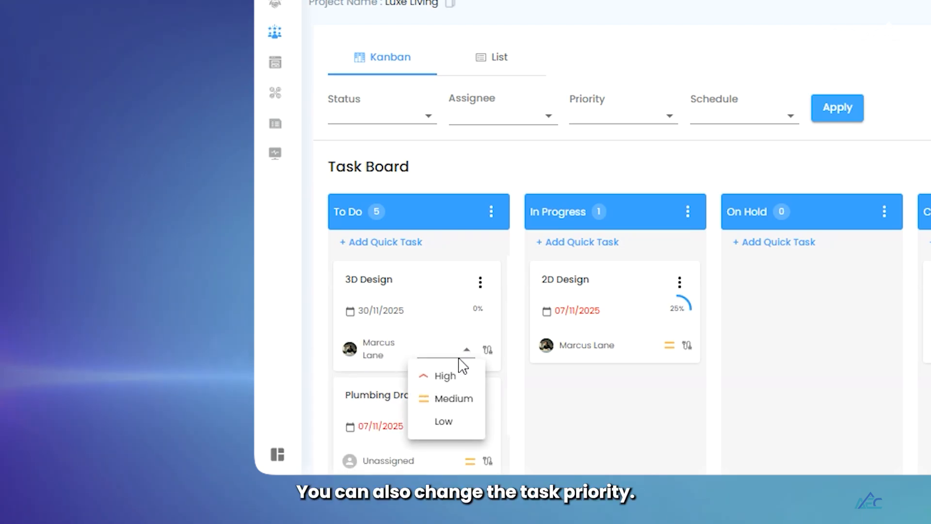
pyautogui.click(444, 377)
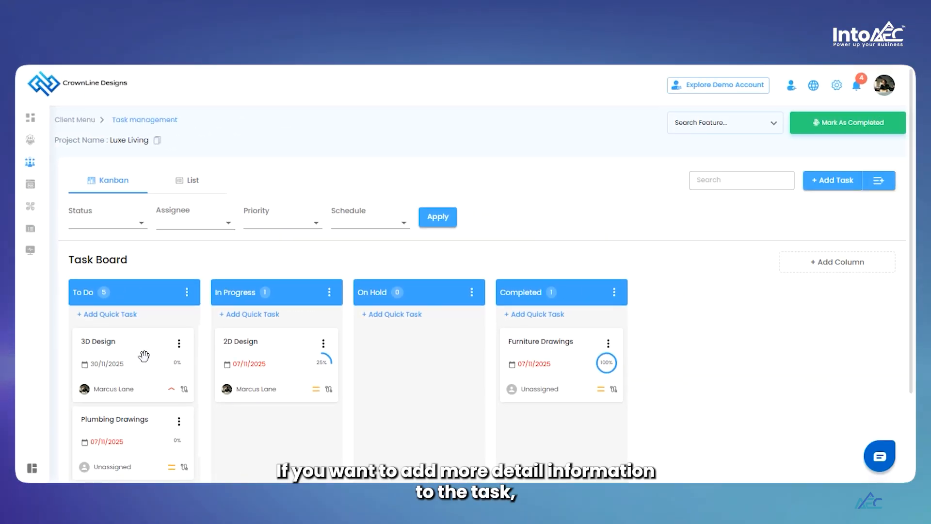
pyautogui.click(144, 355)
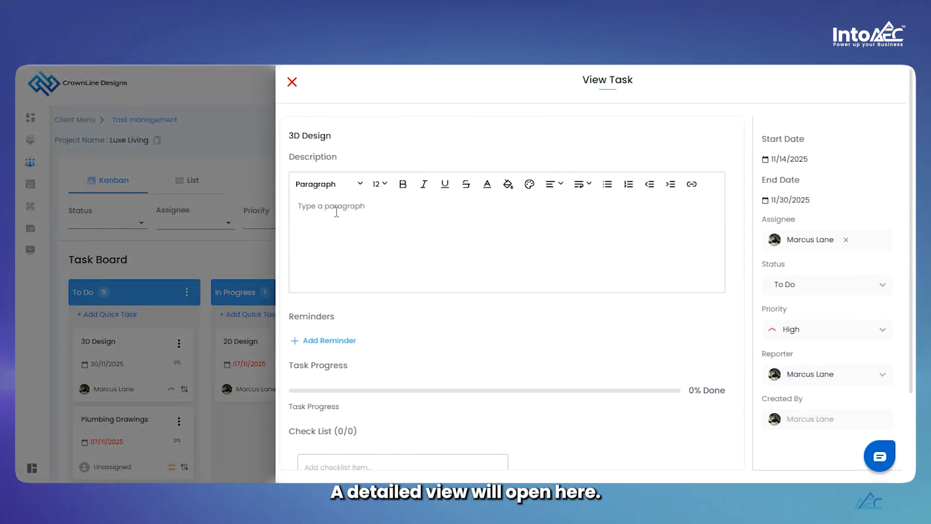
pyautogui.click(338, 208)
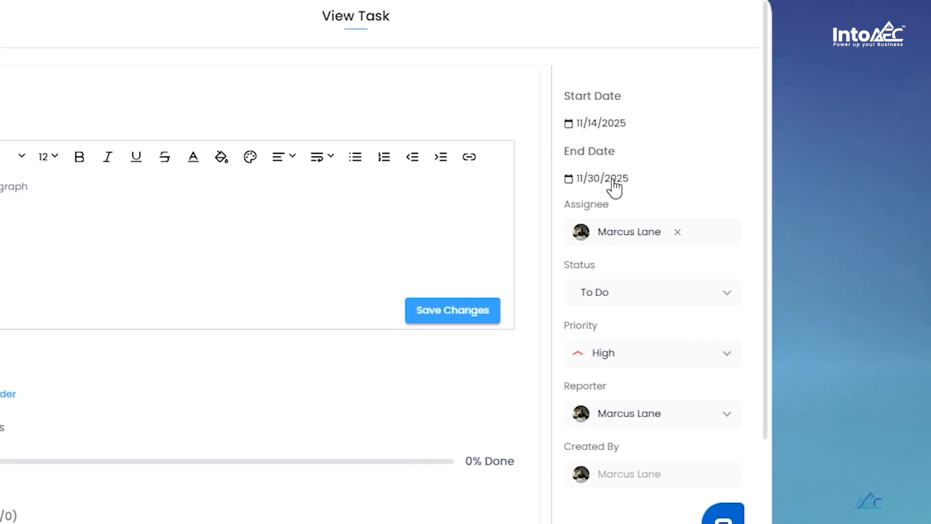
# Look at the end date, assignee and status choices in the task details without changing them.
pyautogui.click(614, 186)
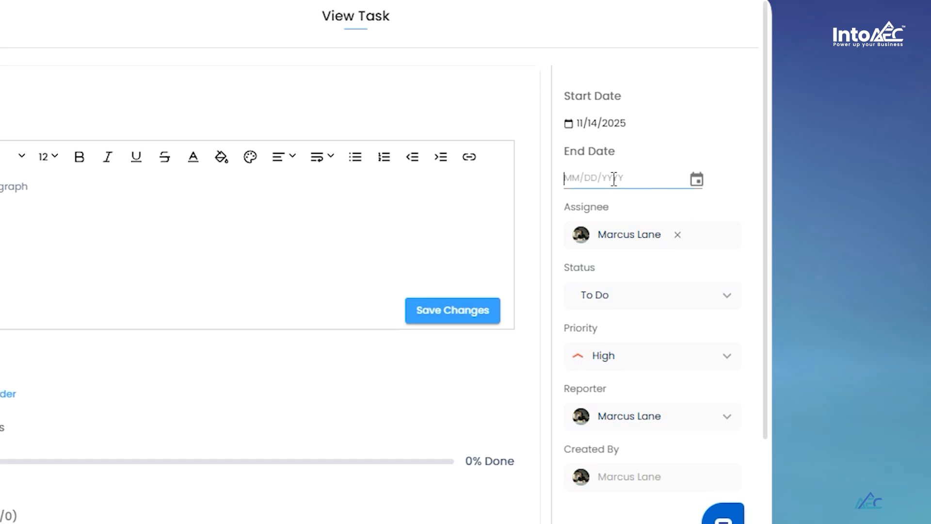
pyautogui.click(720, 213)
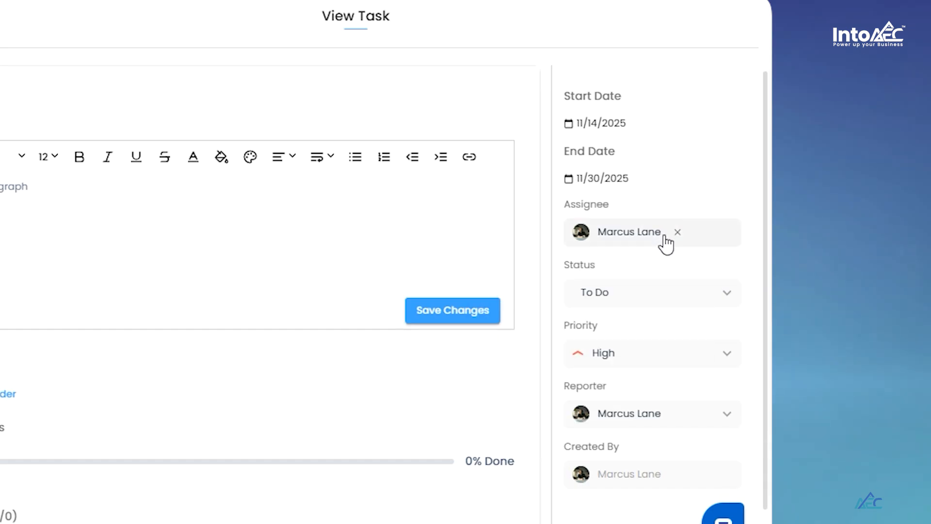
pyautogui.click(698, 241)
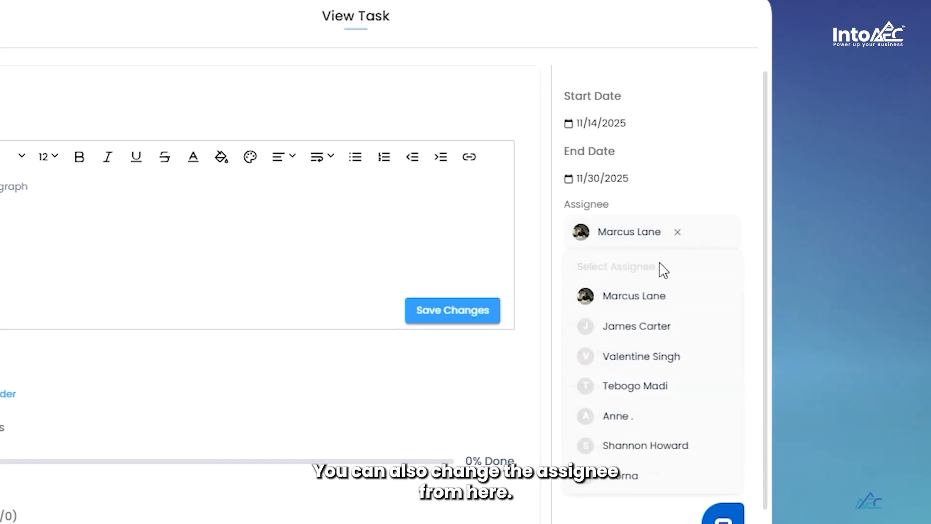
pyautogui.click(723, 188)
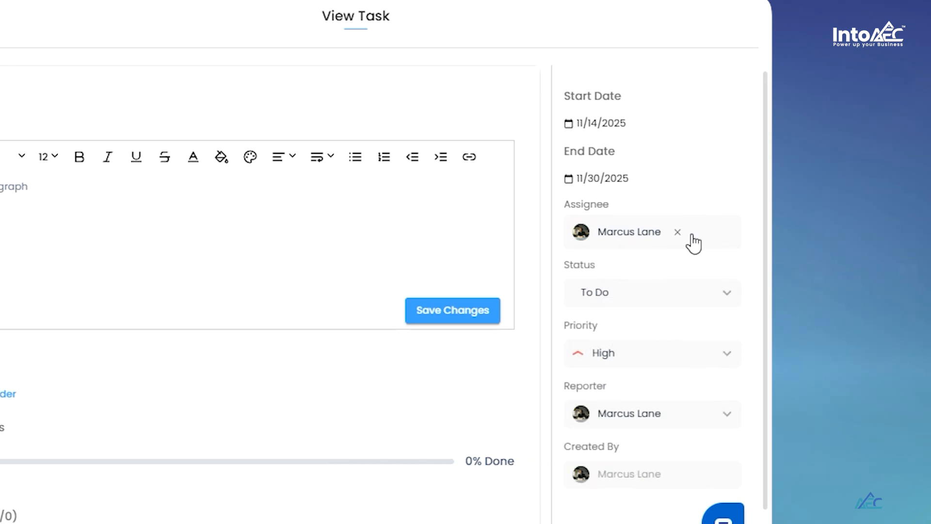
pyautogui.click(719, 302)
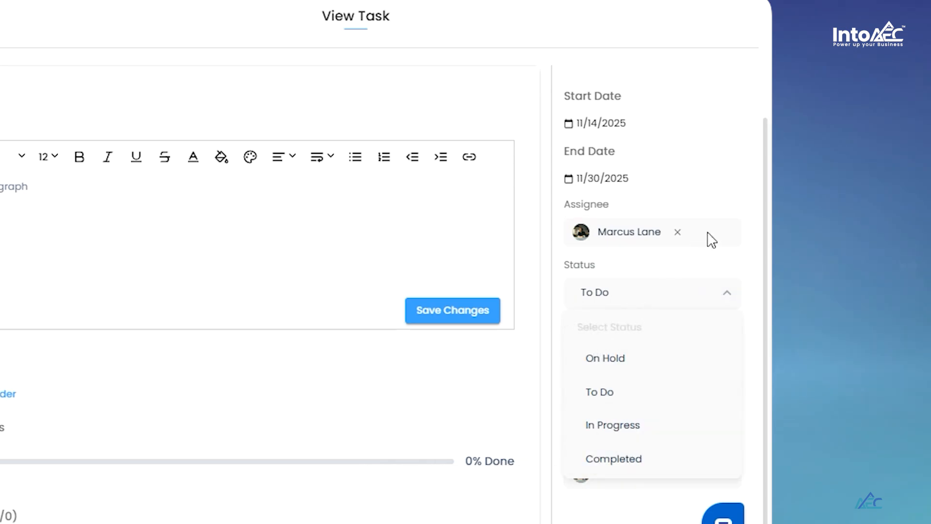
pyautogui.click(741, 197)
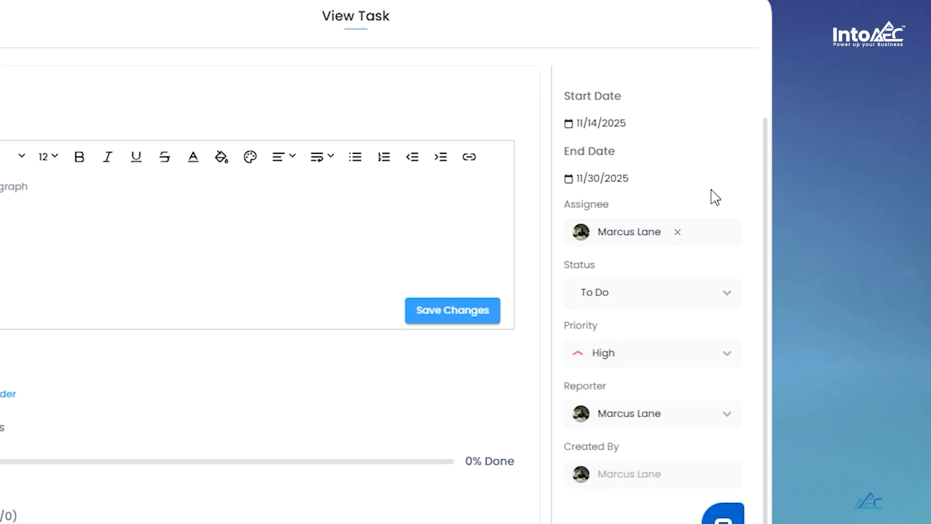
# Change the task's reporter to another team member.
pyautogui.click(701, 415)
pyautogui.click(646, 388)
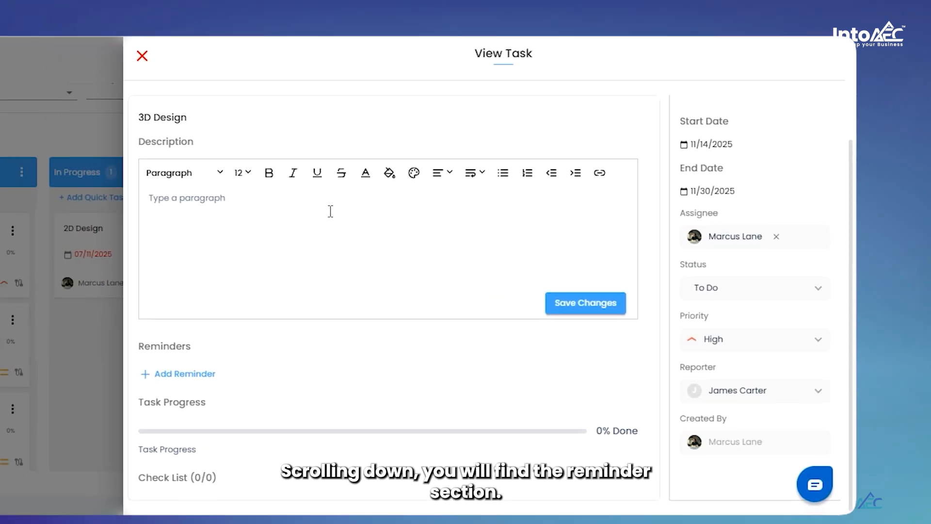
# Add a reminder titled 1 to the task, set it to 4 days, and save it.
pyautogui.scroll(-4, 456, 218)
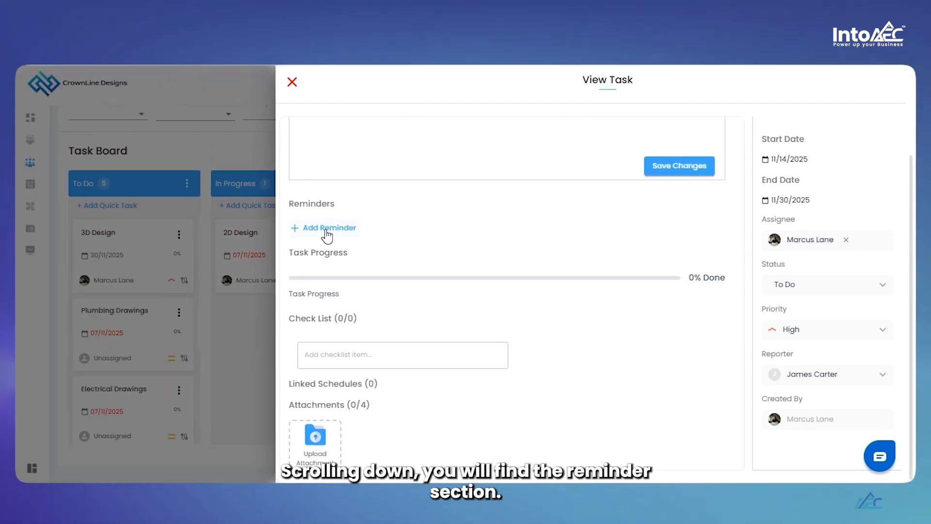
pyautogui.click(327, 232)
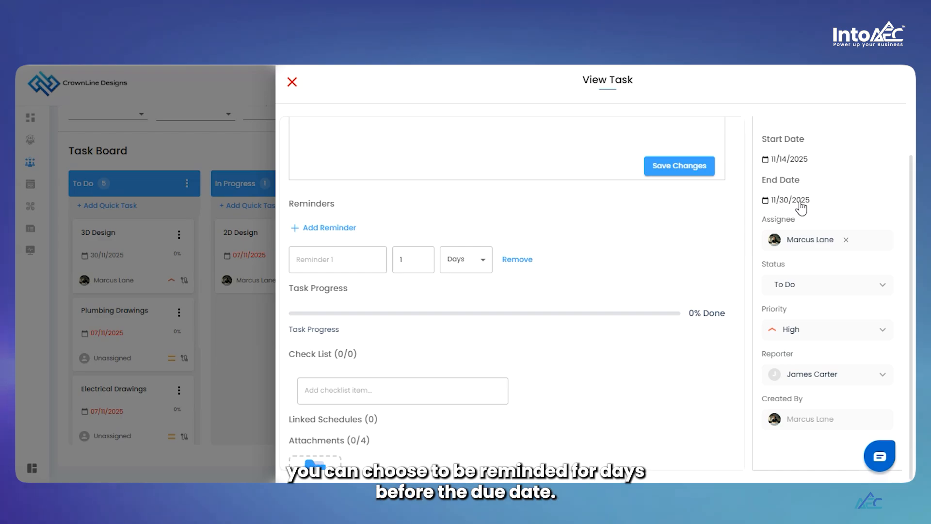
pyautogui.click(402, 260)
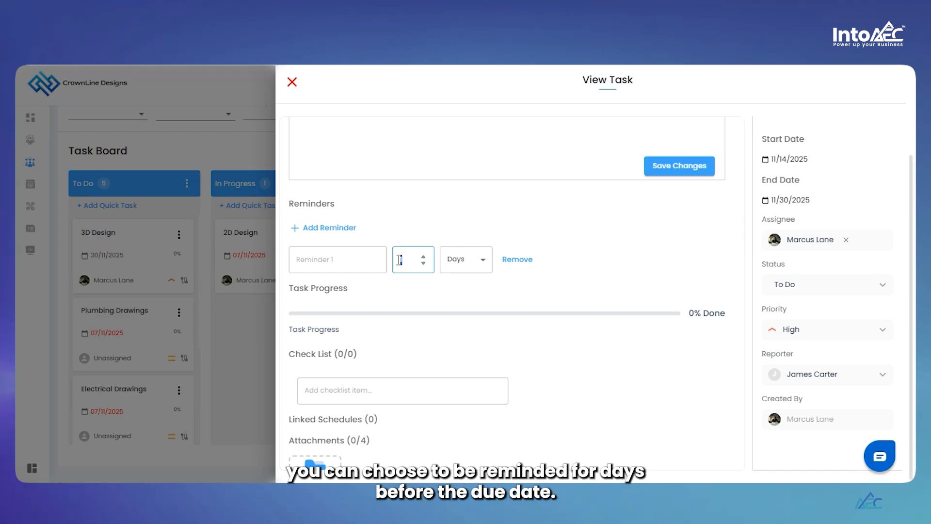
pyautogui.write('4')
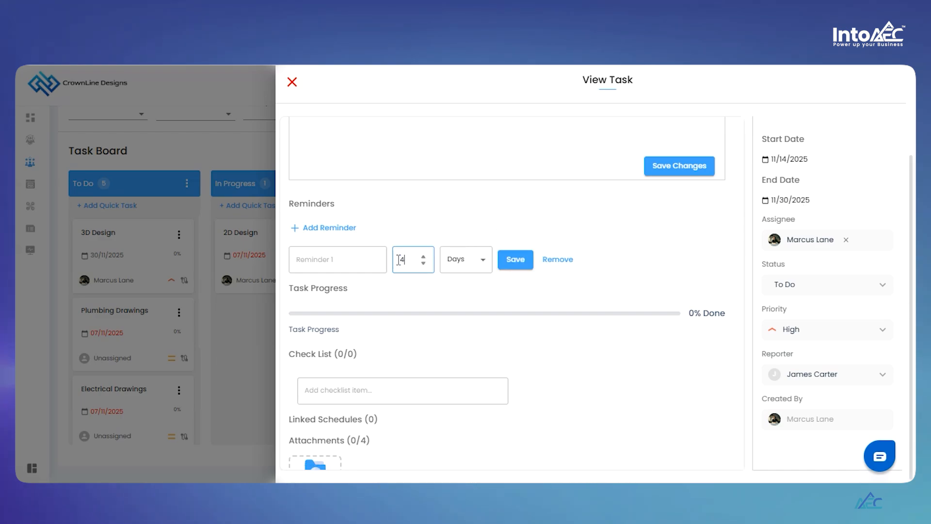
pyautogui.click(332, 264)
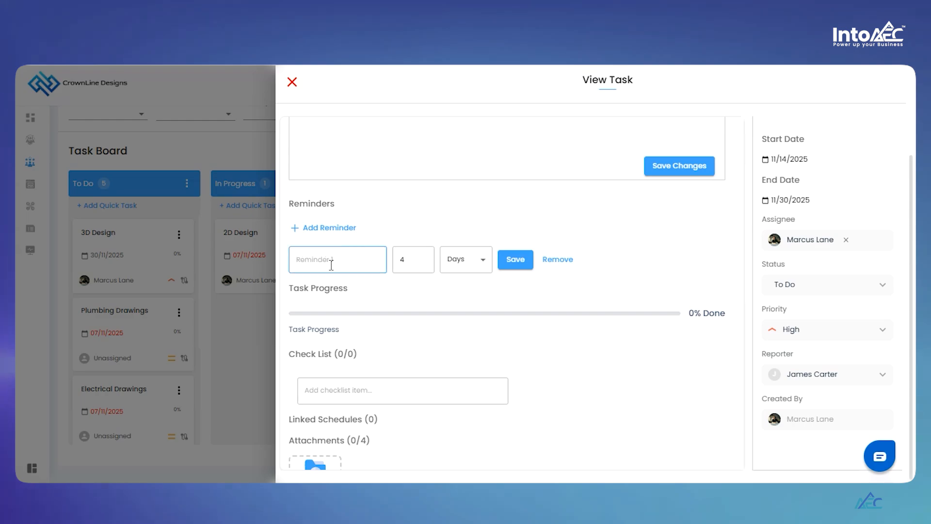
pyautogui.write('1')
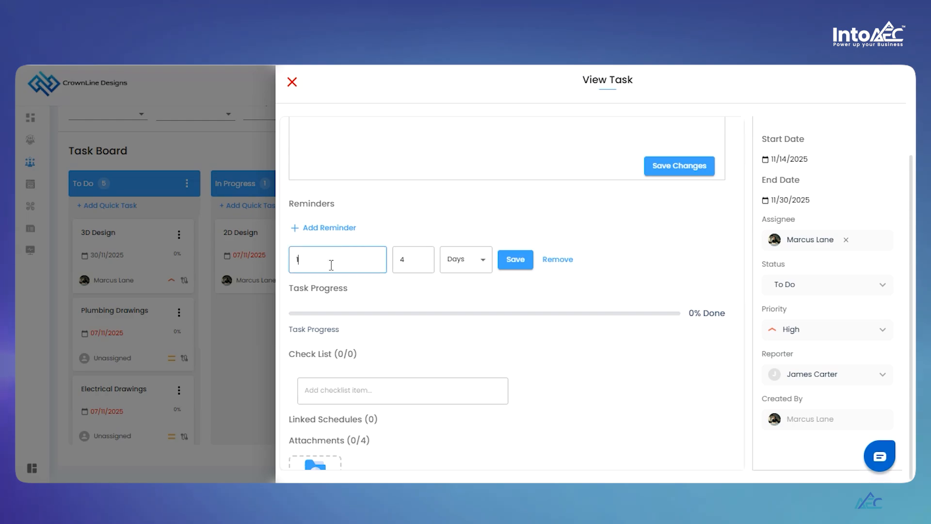
pyautogui.click(519, 266)
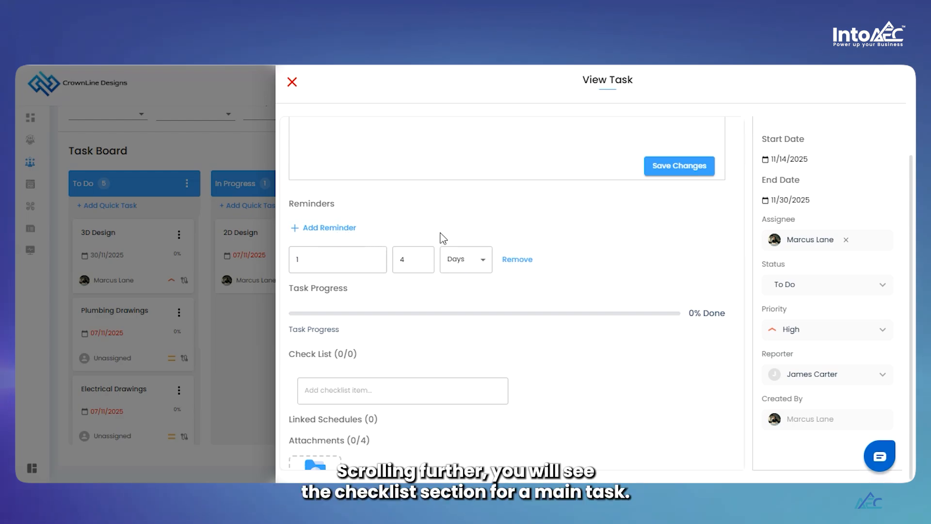
# Add a checklist item named Concept Design to the 3D Design task.
pyautogui.scroll(1, 439, 238)
pyautogui.scroll(-3, 441, 238)
pyautogui.scroll(-2, 442, 238)
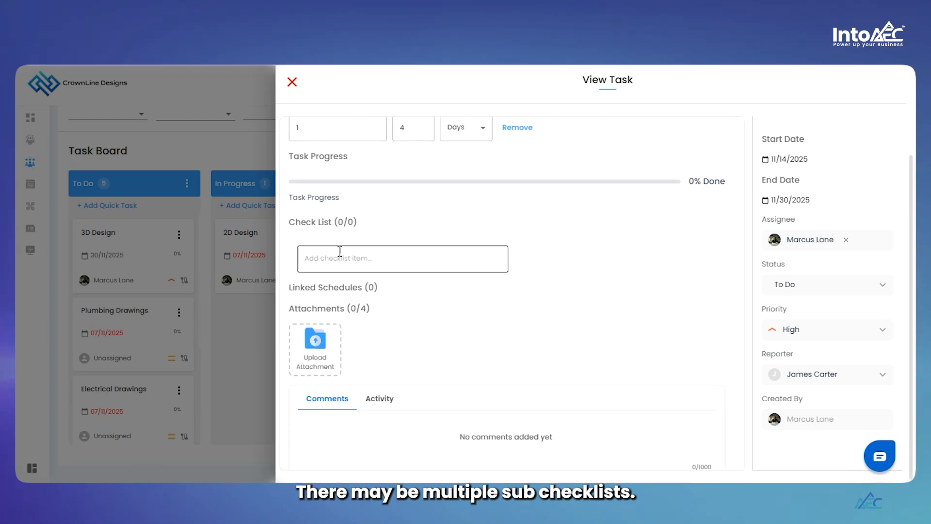
pyautogui.scroll(6, 603, 254)
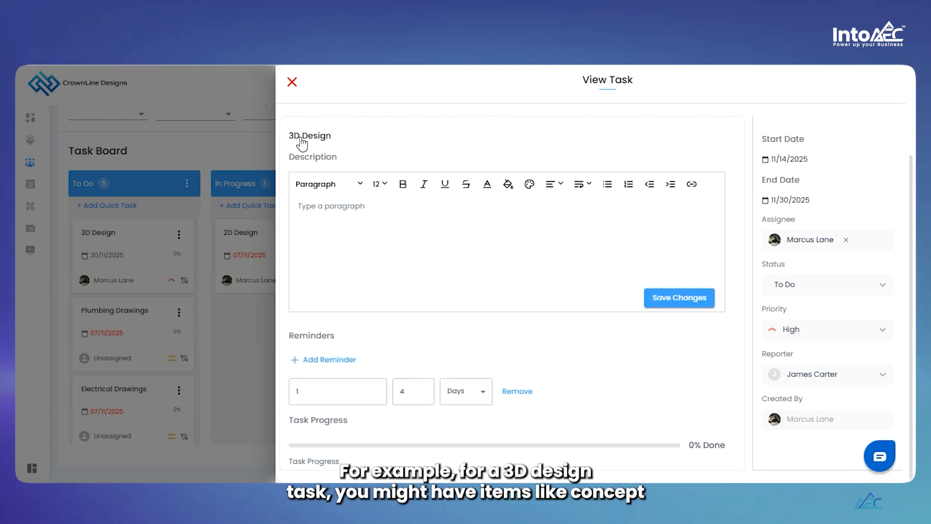
pyautogui.scroll(-7, 461, 212)
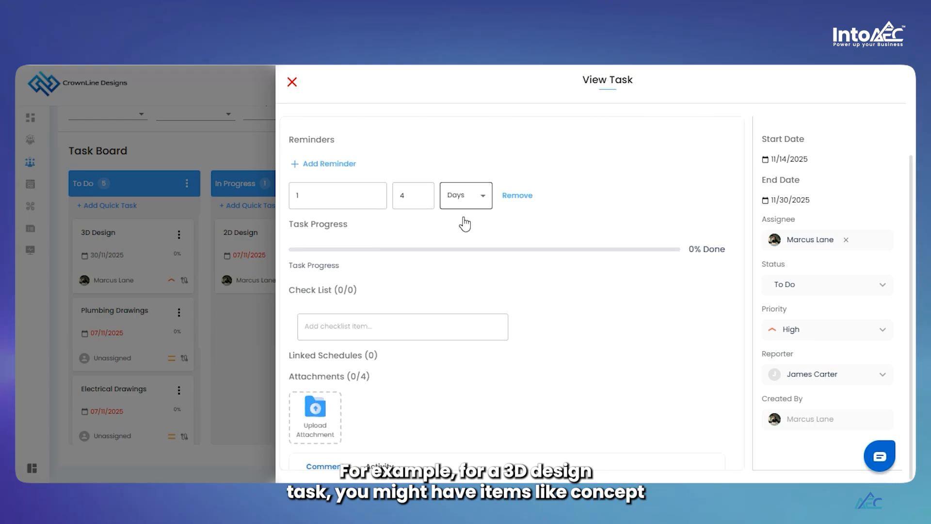
pyautogui.click(359, 196)
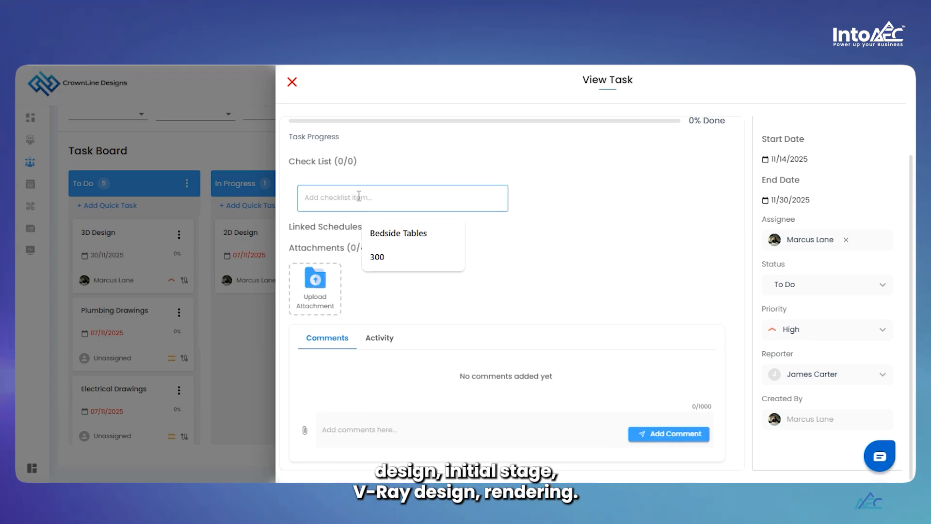
pyautogui.write('Conce')
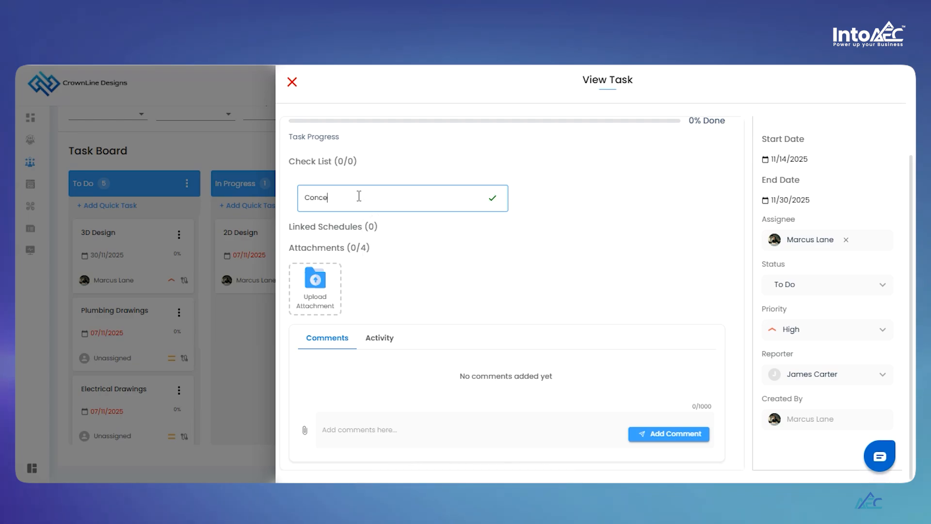
pyautogui.write('pt Desi')
pyautogui.press('BackSpace')
pyautogui.write('sign')
pyautogui.press('Return')
# Add two more checklist items to the task, named Sketch up and Rendering.
pyautogui.click(362, 197)
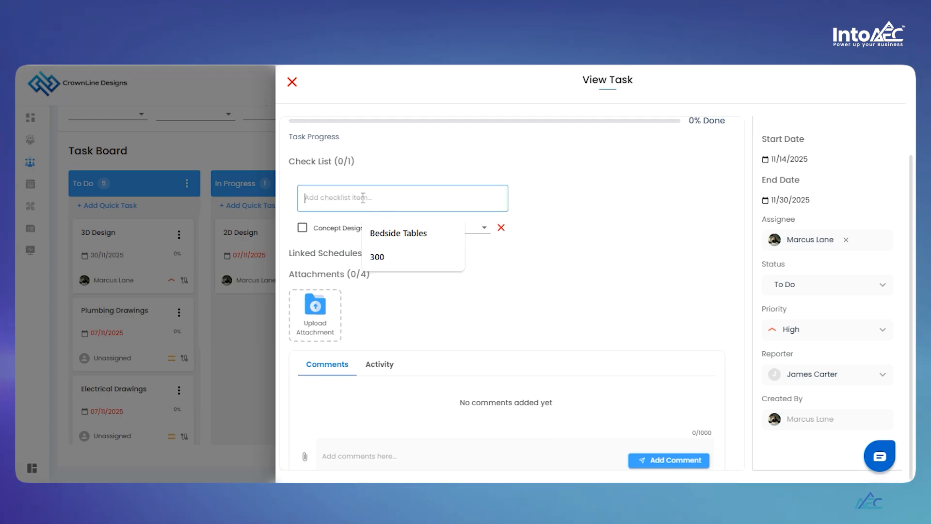
pyautogui.write('Sketch up')
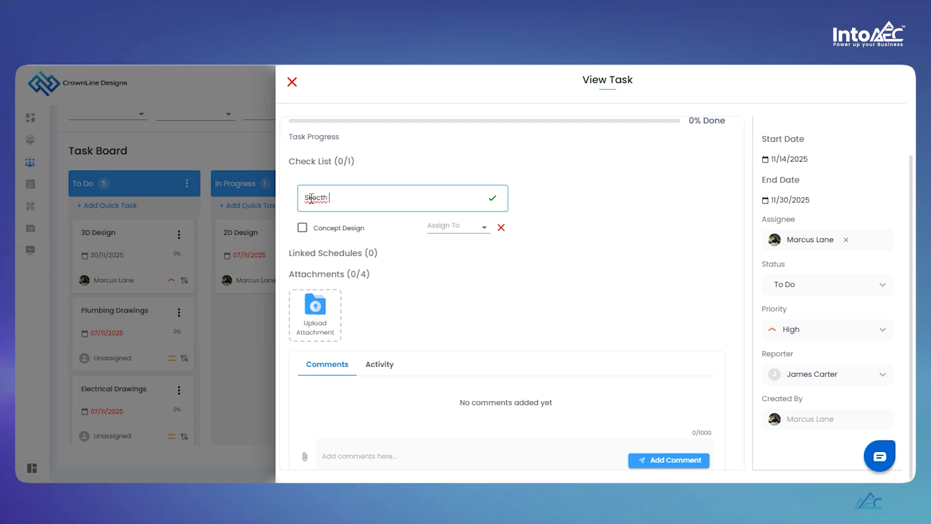
pyautogui.click(493, 196)
pyautogui.write('Rendring')
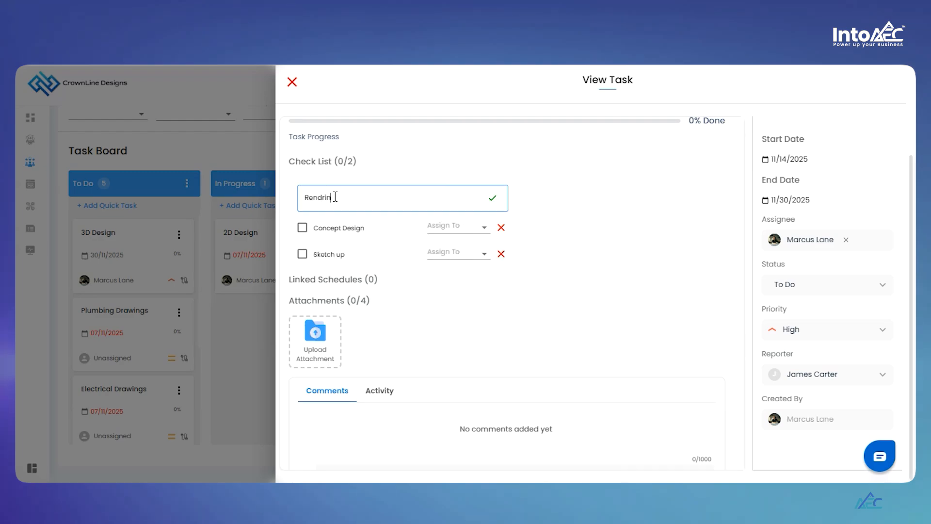
pyautogui.rightClick(335, 196)
pyautogui.click(383, 142)
pyautogui.press('Return')
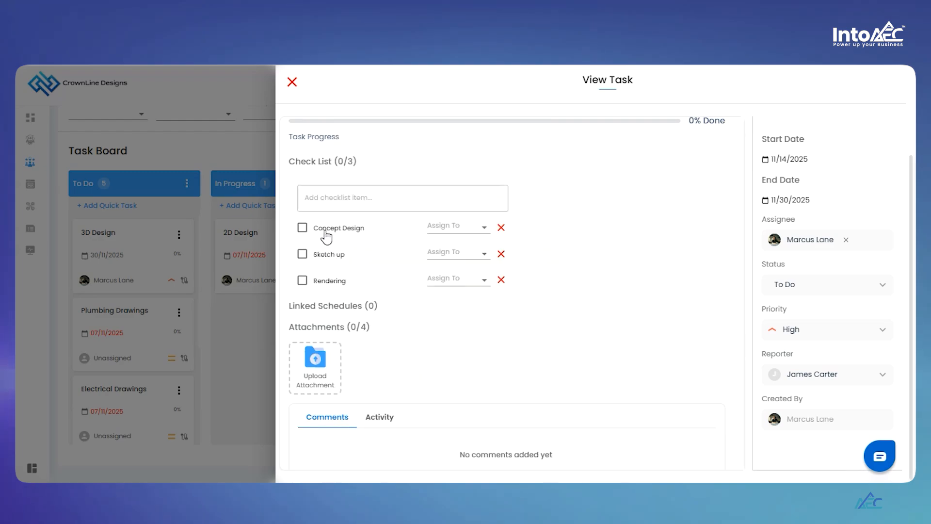
# Assign the Concept Design and Sketch up checklist items to the task's assignee and the Rendering item to the task's reporter.
pyautogui.click(477, 230)
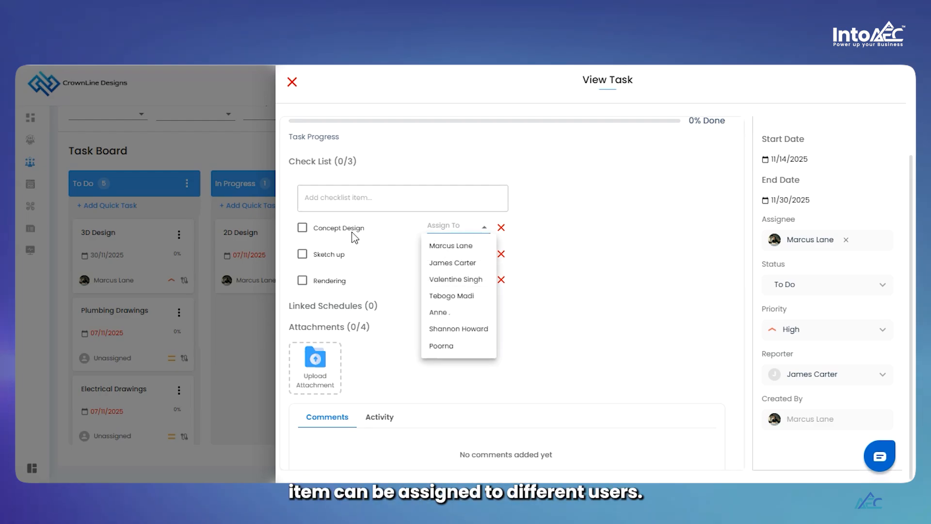
pyautogui.click(462, 253)
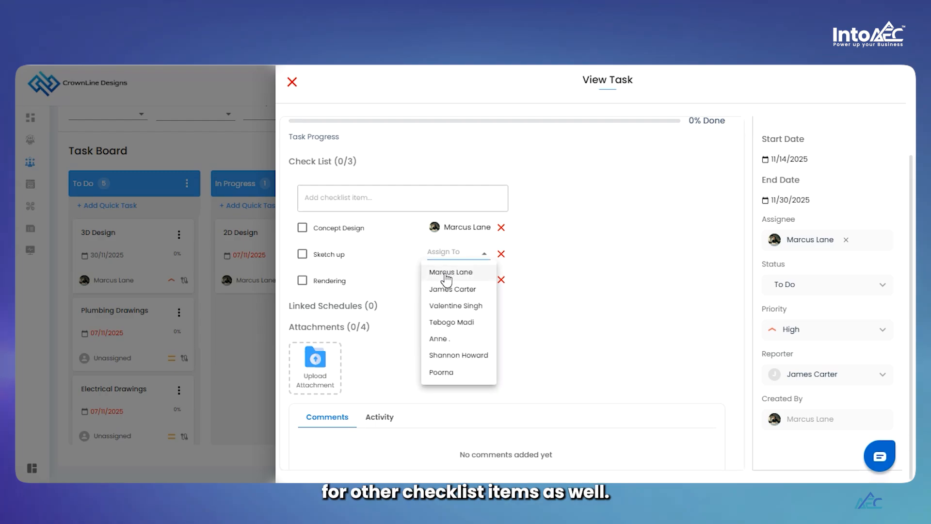
pyautogui.click(445, 271)
pyautogui.click(444, 280)
pyautogui.click(453, 313)
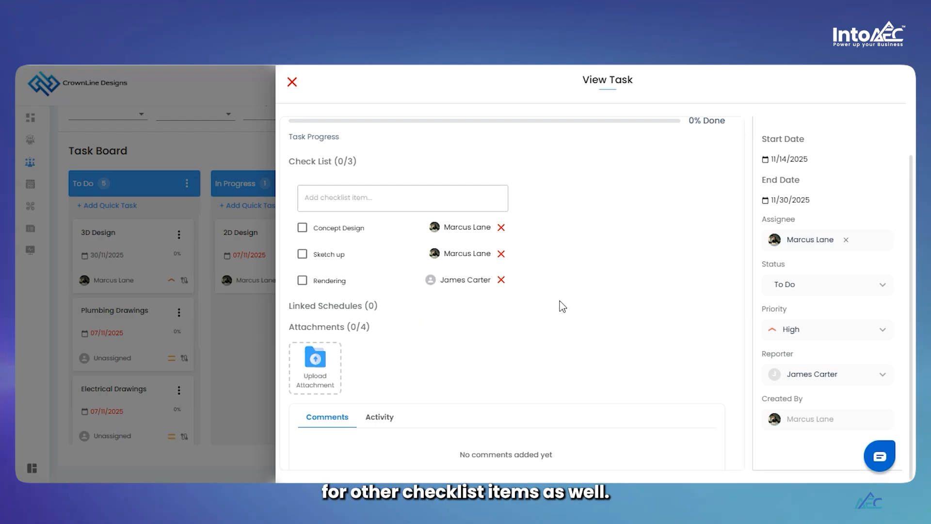
# Mark the Concept Design checklist item as completed.
pyautogui.scroll(3, 553, 301)
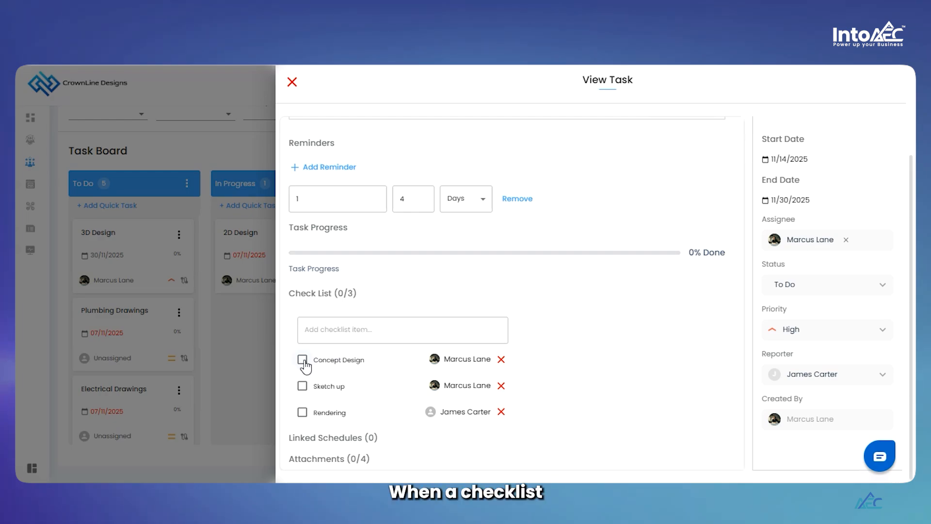
pyautogui.scroll(-1, 333, 359)
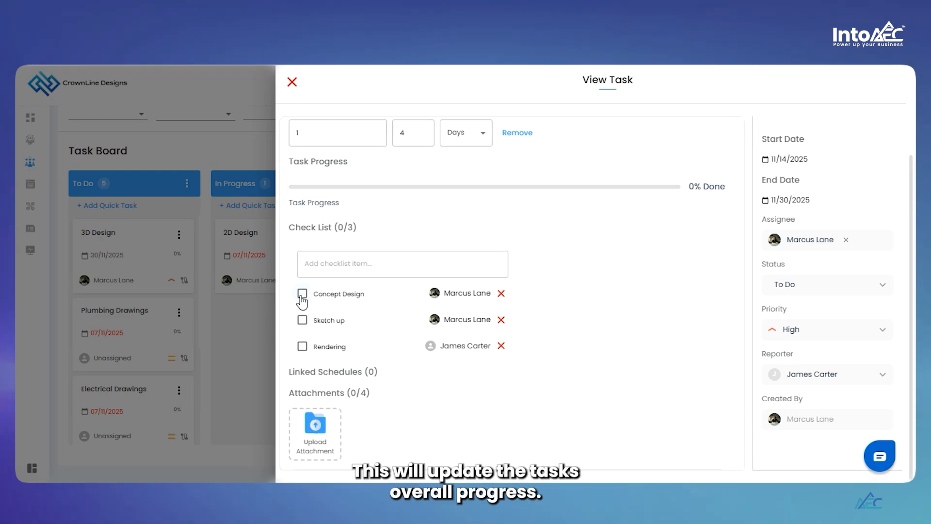
pyautogui.click(302, 294)
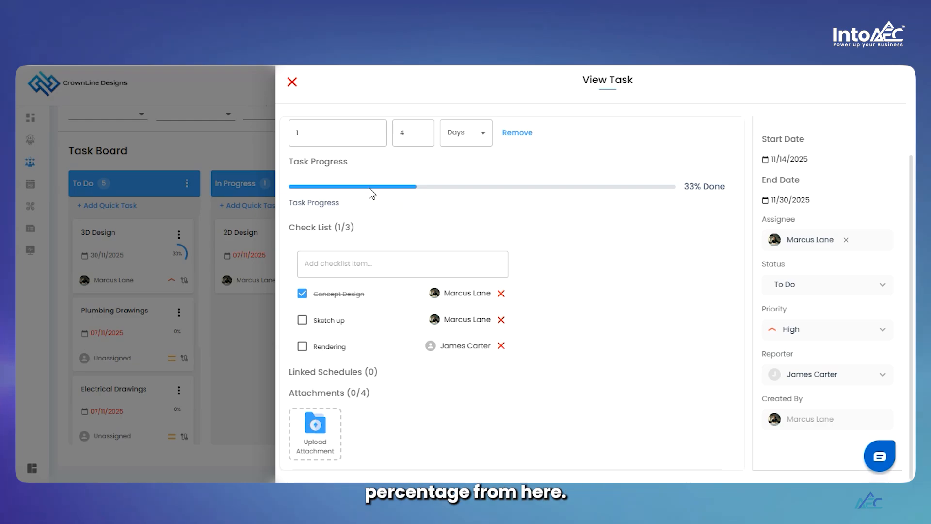
# Post the comment "The Design need to be change" on the task.
pyautogui.scroll(-3, 485, 242)
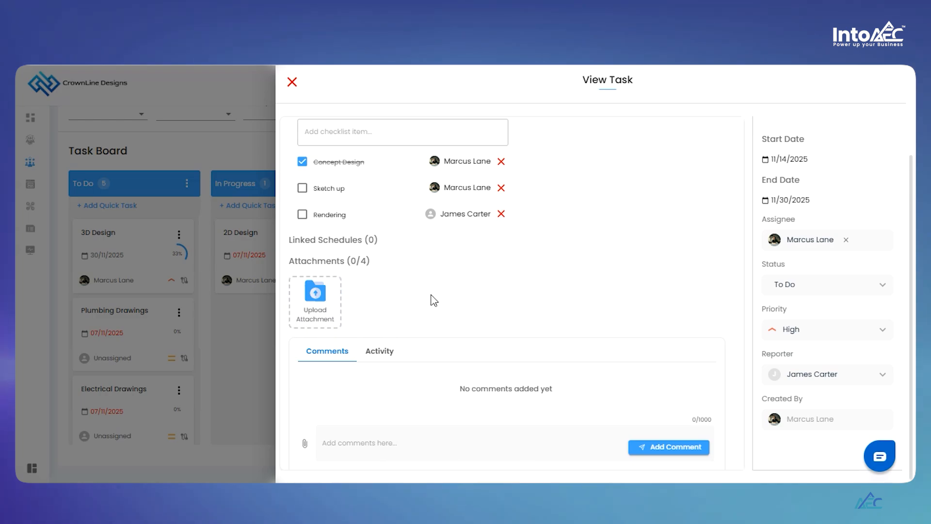
pyautogui.scroll(-1, 402, 304)
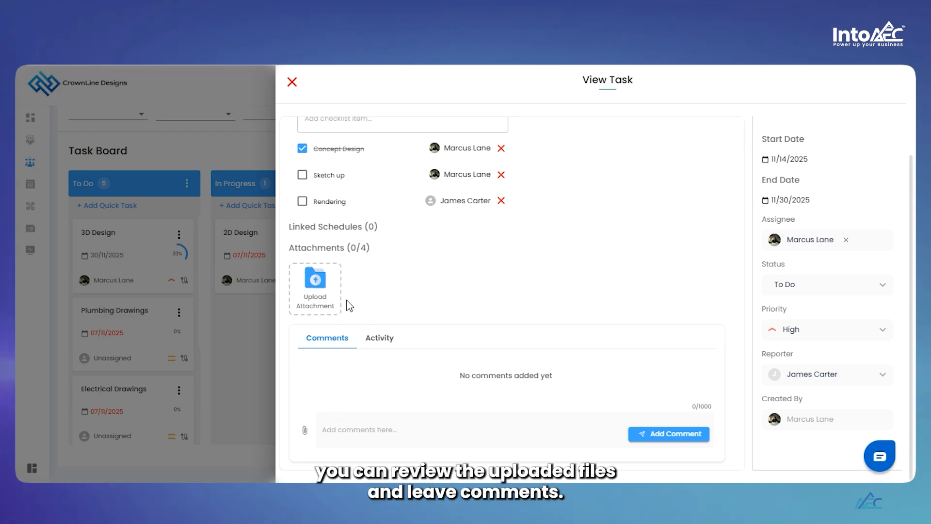
pyautogui.click(343, 431)
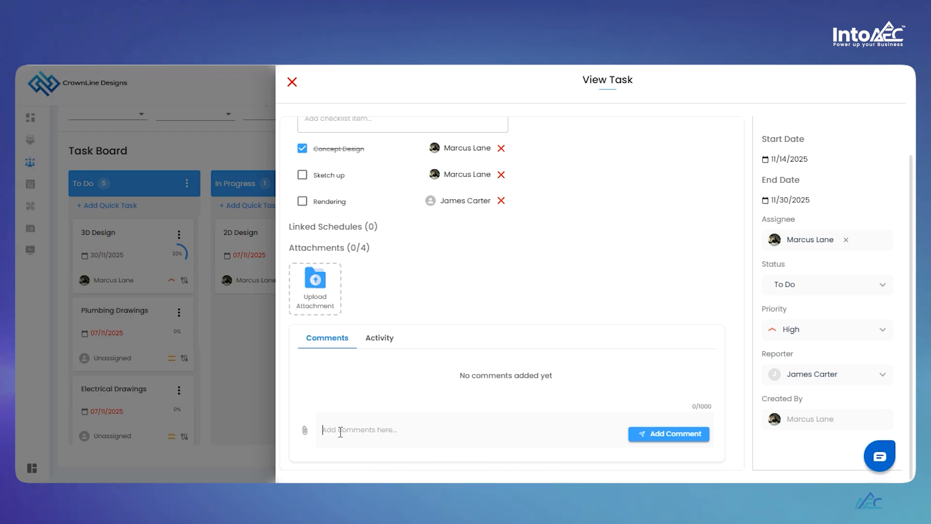
pyautogui.write('The Design need to be change')
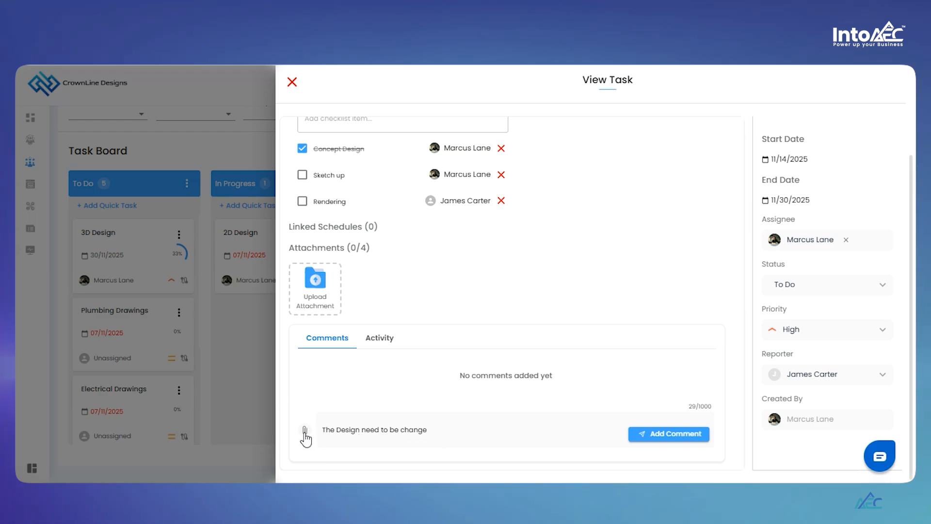
pyautogui.click(669, 436)
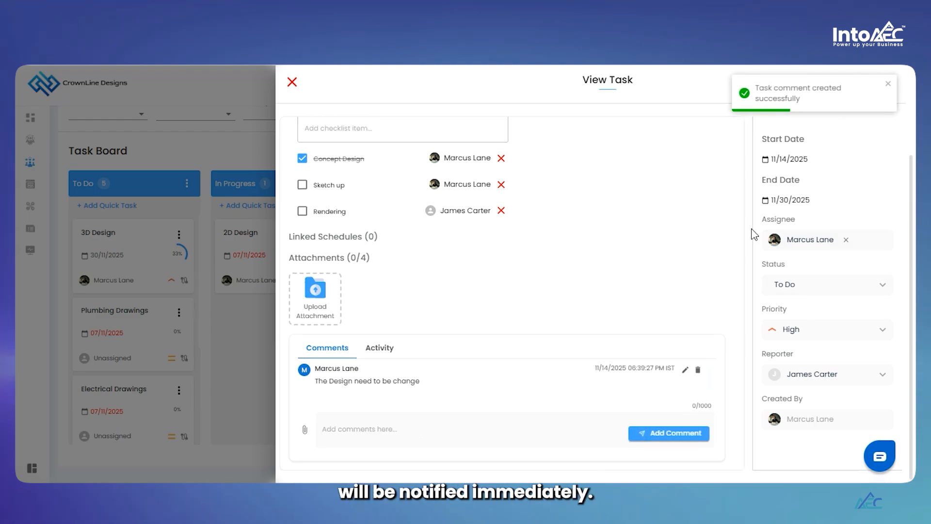
# Review the task's activity history down to its oldest entries, and close the task details.
pyautogui.click(381, 349)
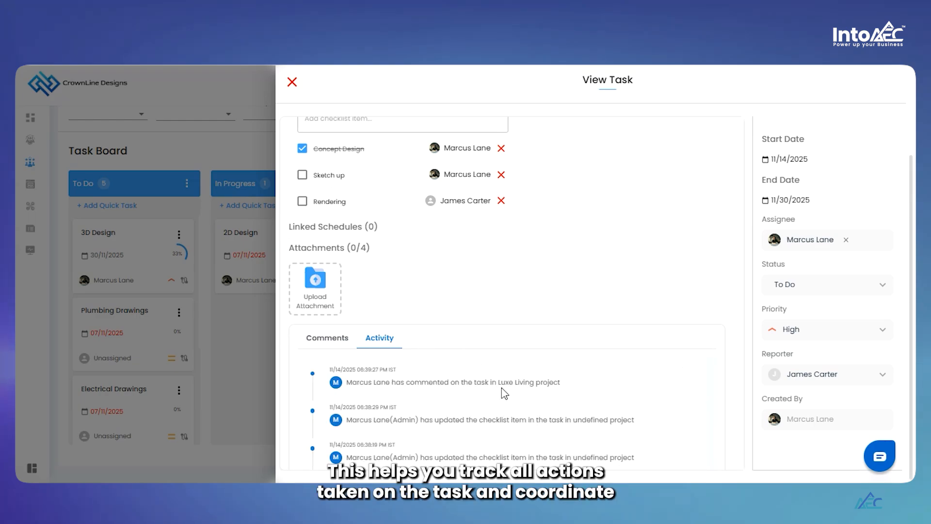
pyautogui.scroll(-2, 395, 384)
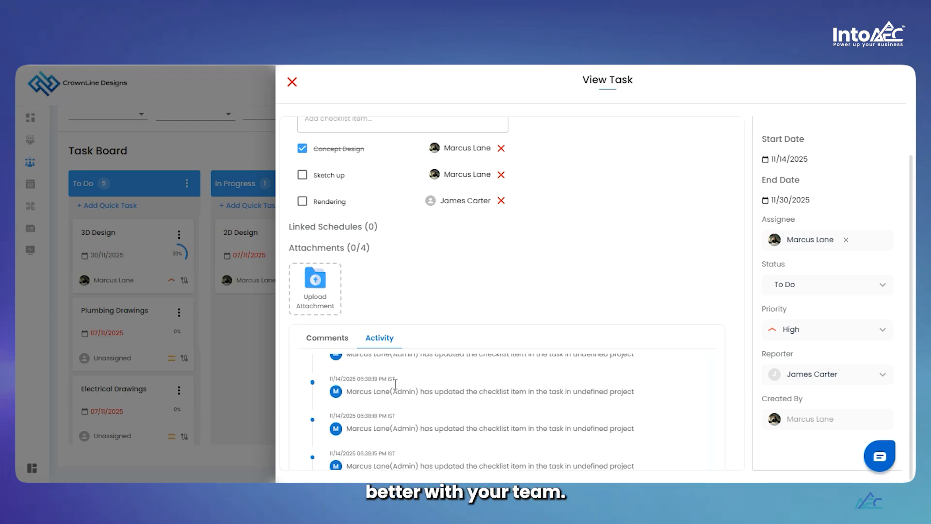
pyautogui.scroll(-2, 493, 380)
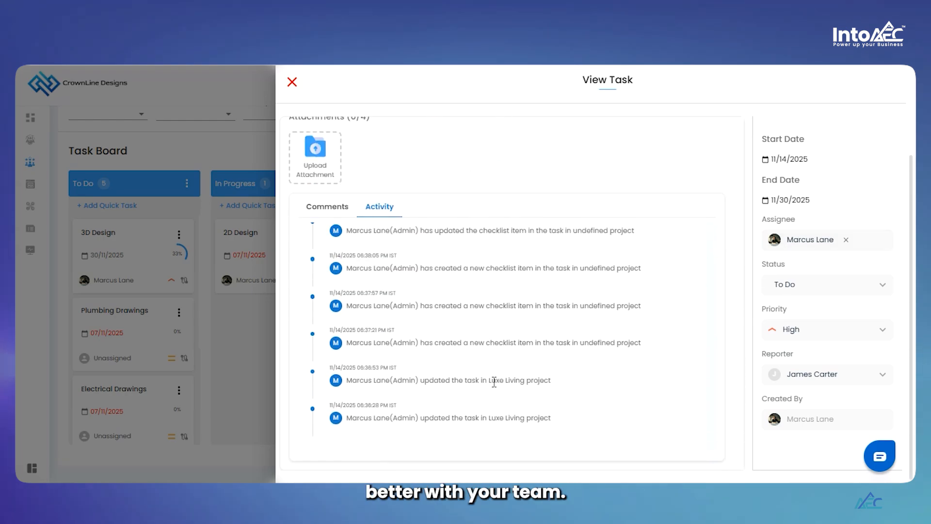
pyautogui.scroll(7, 565, 312)
pyautogui.scroll(2, 398, 174)
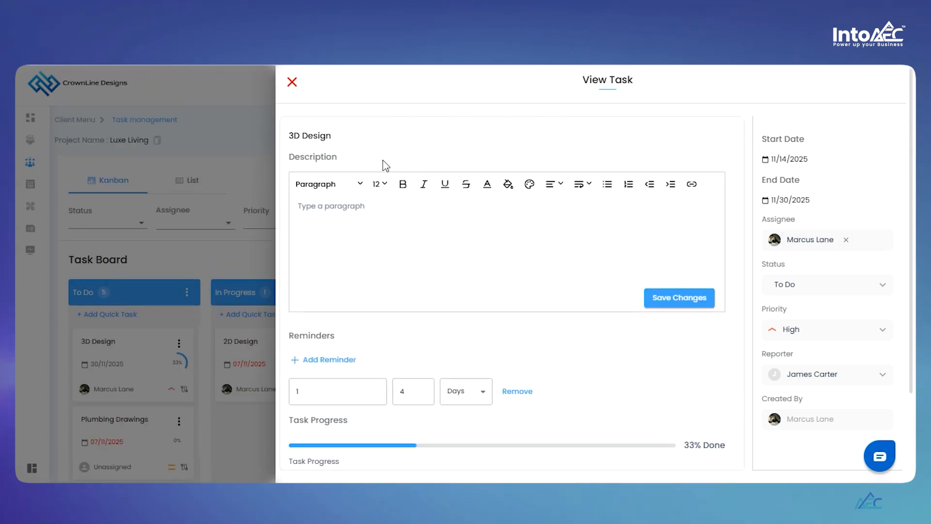
pyautogui.click(292, 82)
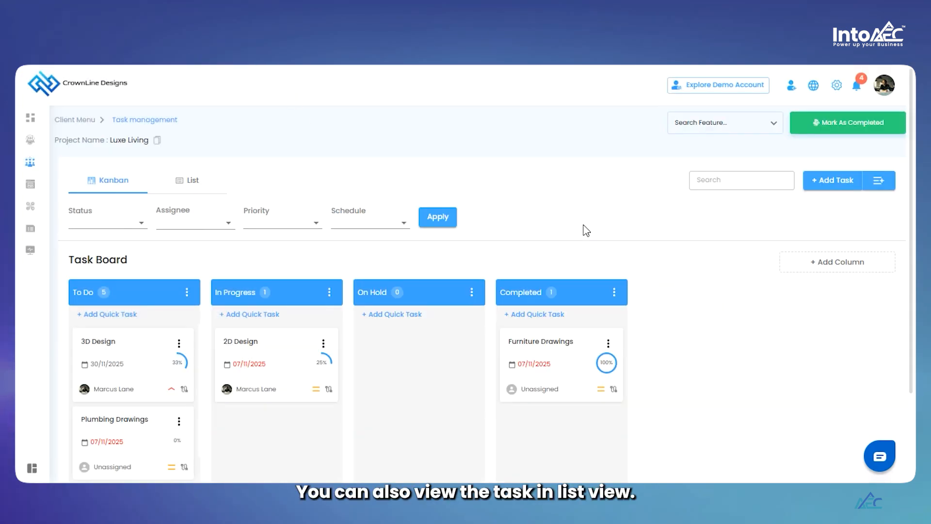
# Look at the project's tasks in the list view and return to the Kanban board.
pyautogui.click(194, 183)
pyautogui.moveTo(280, 293)
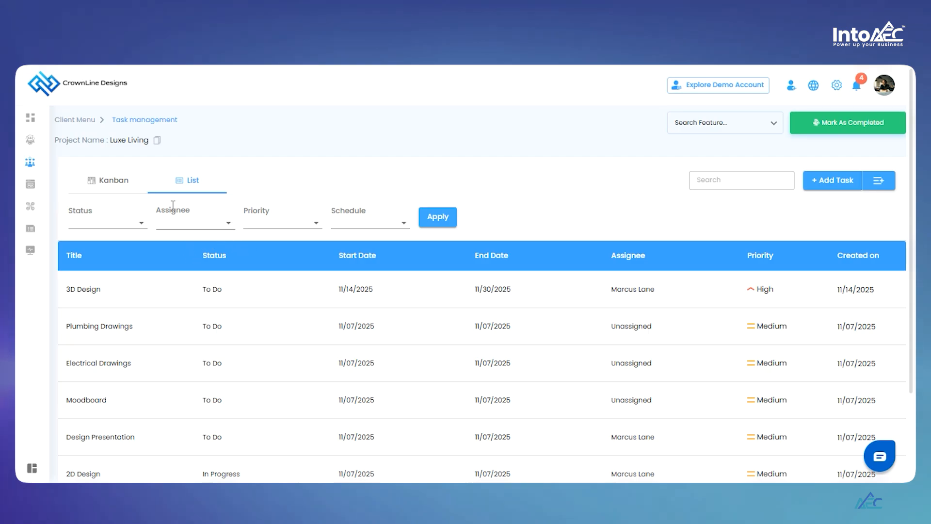
pyautogui.click(113, 188)
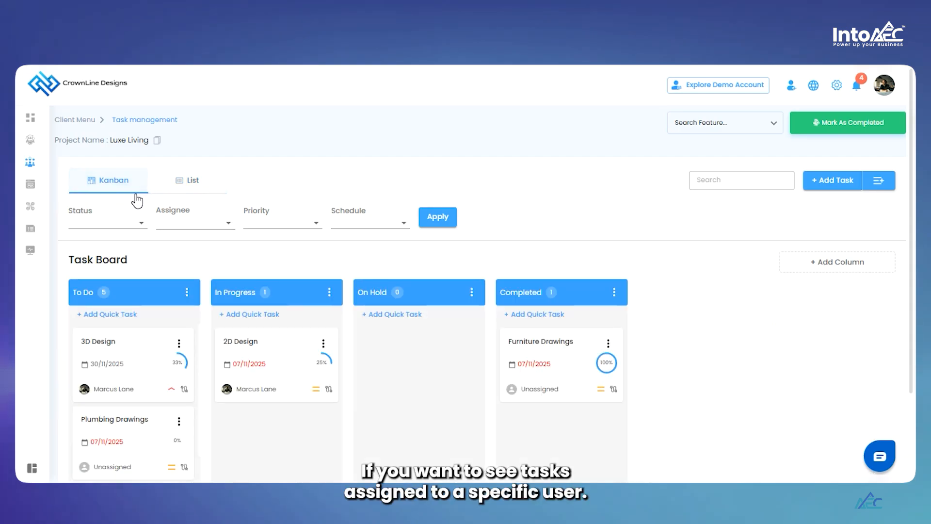
# Filter the task board by the 3D Design task's assignee.
pyautogui.click(221, 228)
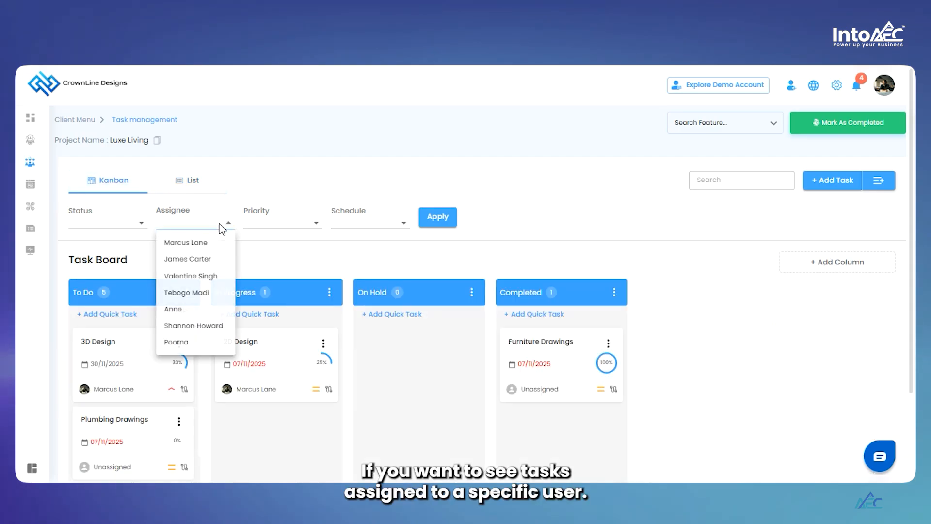
pyautogui.click(199, 245)
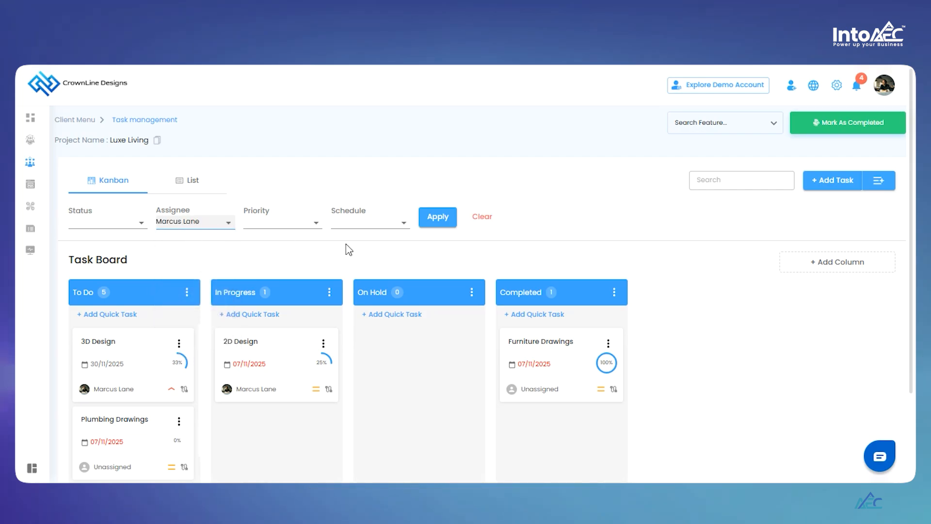
pyautogui.click(444, 225)
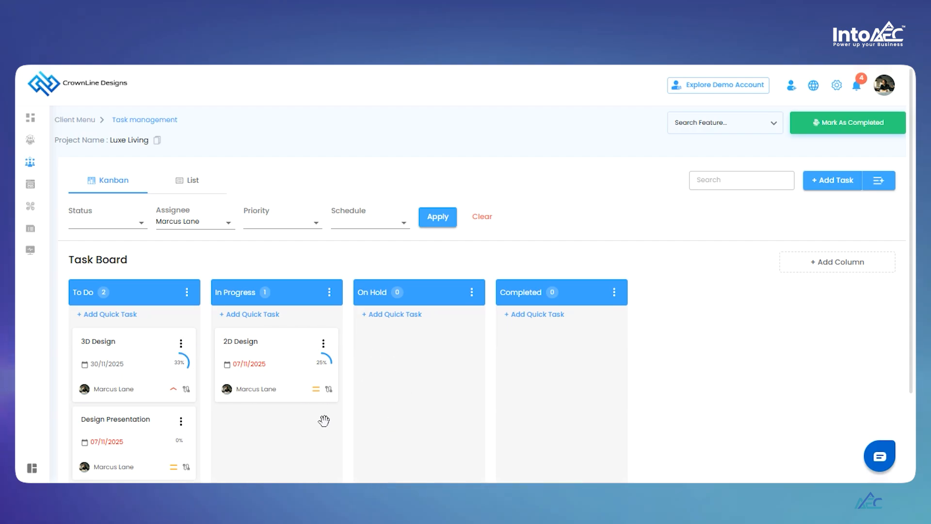
# Clear the assignee filter and move the 3D Design card from To Do to the On Hold column.
pyautogui.click(483, 221)
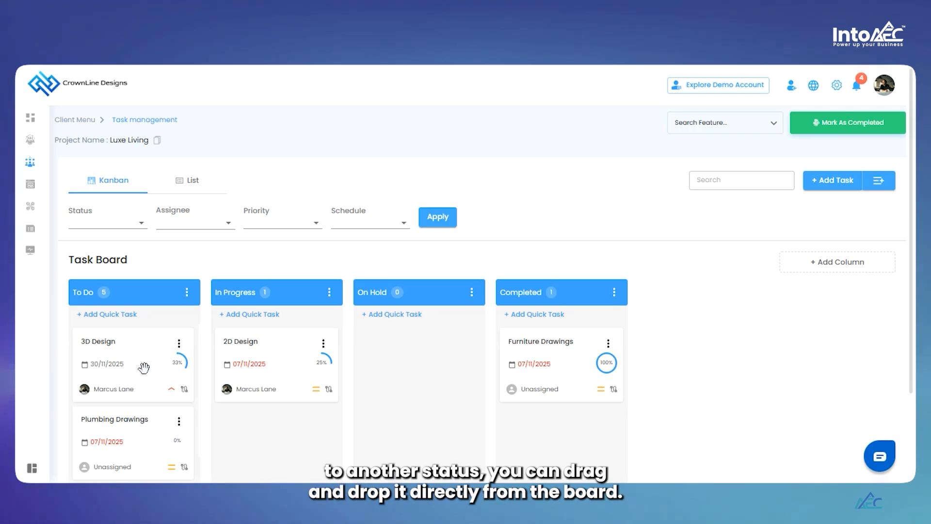
pyautogui.moveTo(135, 354); pyautogui.dragTo(419, 331)
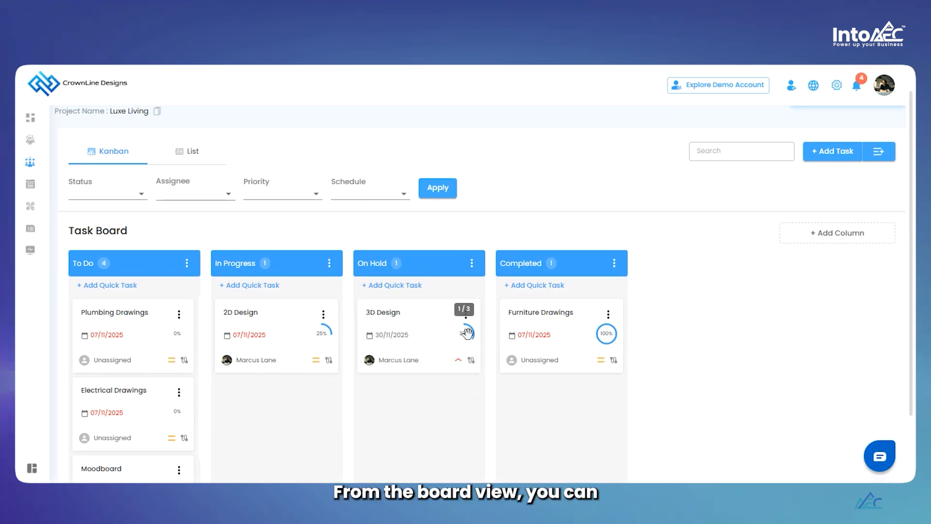